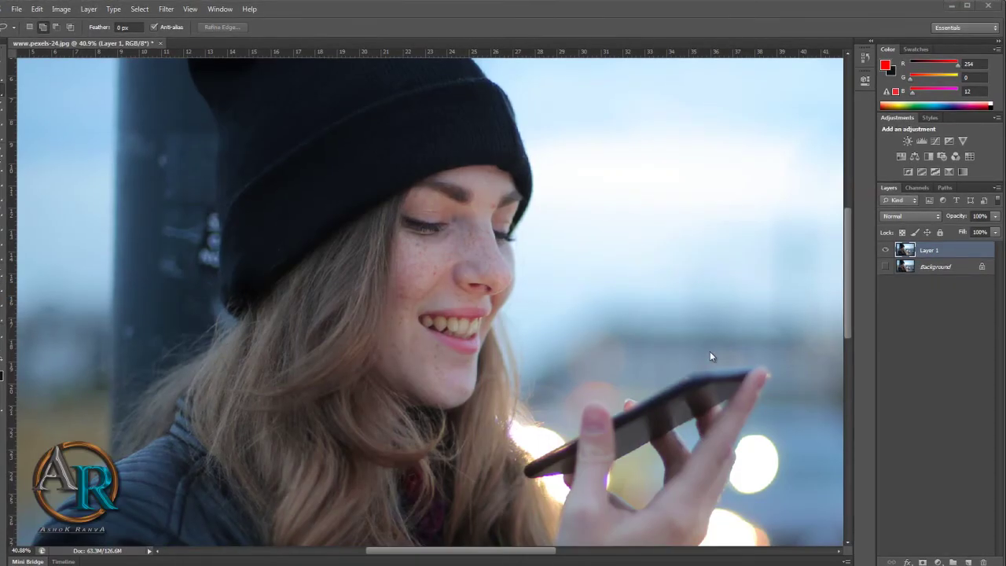
Zoom the portrait in on the woman's mouth until her teeth fill the view
scroll(477, 330, up, 2)
scroll(452, 334, up, 3)
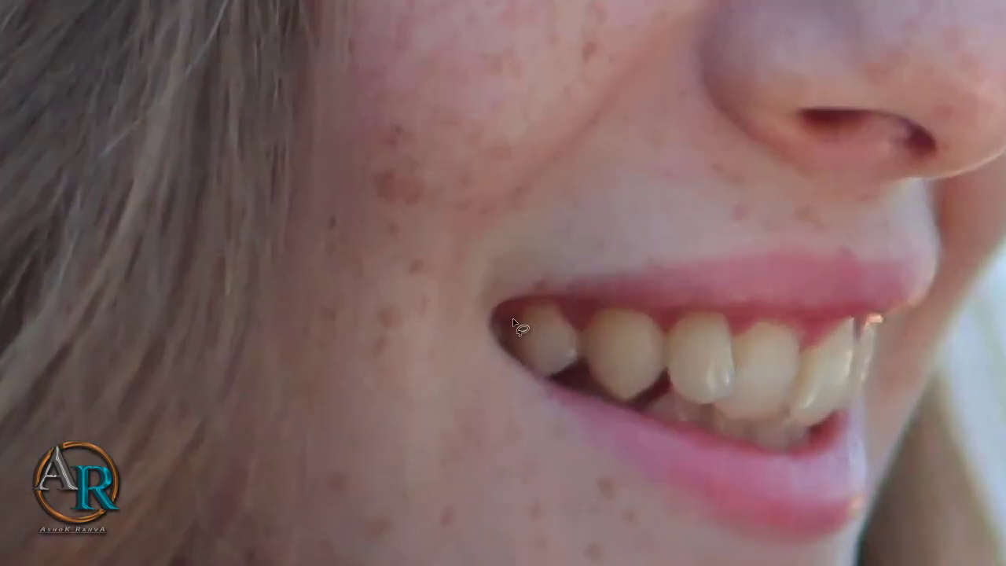
Trace a Lasso selection around the edges of the woman's teeth
drag(512, 319, 552, 305)
mouse_move(556, 308)
mouse_down()
mouse_move(577, 328)
mouse_move(602, 312)
mouse_move(635, 312)
mouse_move(668, 329)
mouse_move(726, 314)
mouse_move(734, 337)
mouse_move(795, 323)
mouse_move(801, 354)
mouse_move(851, 316)
mouse_move(854, 336)
mouse_move(878, 330)
mouse_move(854, 403)
mouse_move(814, 426)
mouse_move(808, 445)
mouse_move(775, 448)
mouse_move(649, 417)
mouse_move(646, 406)
mouse_move(668, 399)
mouse_move(666, 372)
mouse_move(626, 397)
mouse_move(599, 384)
mouse_move(583, 358)
mouse_move(537, 378)
mouse_move(505, 344)
mouse_move(504, 326)
mouse_move(523, 323)
mouse_up()
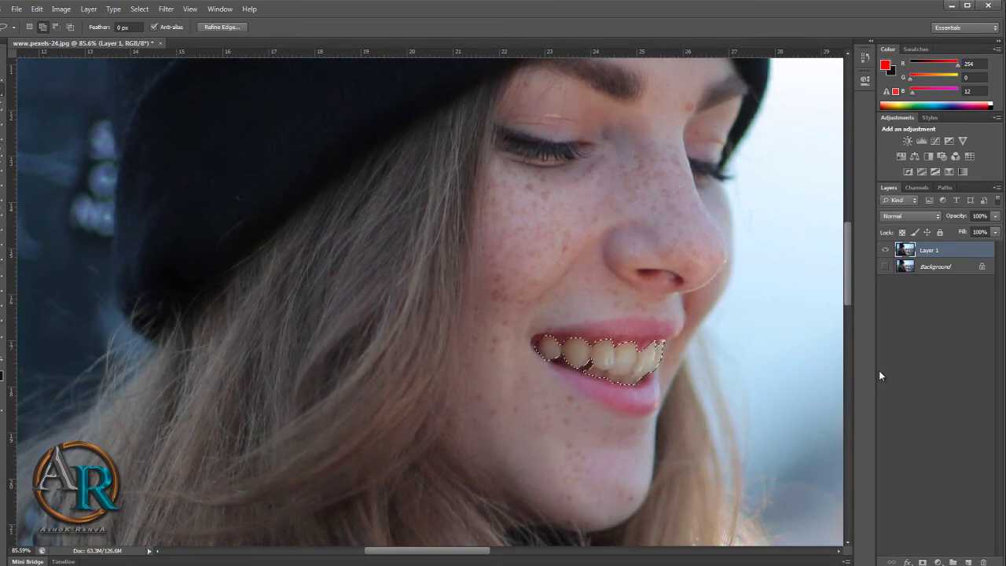
Add a Hue/Saturation adjustment layer masked to the teeth with Lightness at +24
click(937, 563)
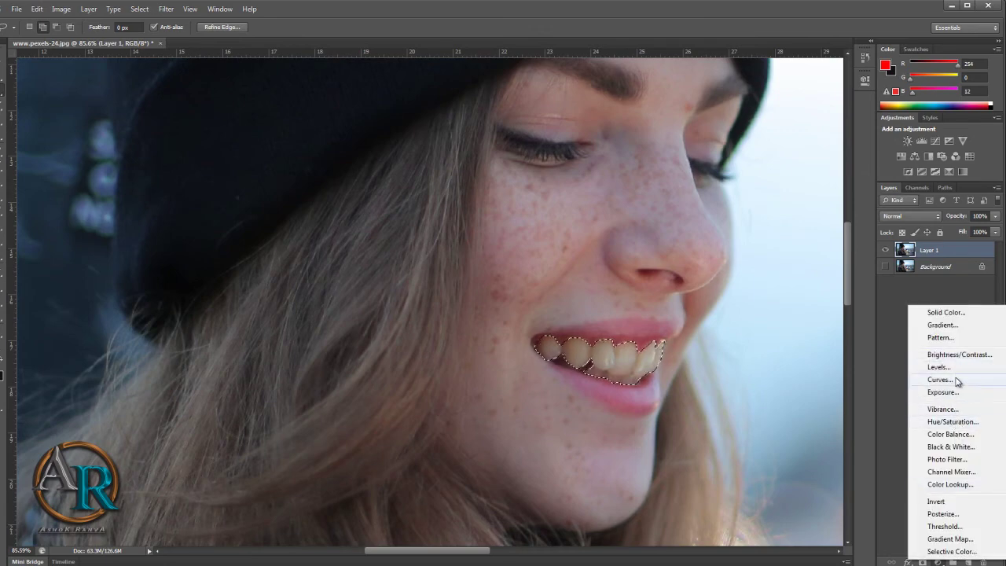
click(953, 422)
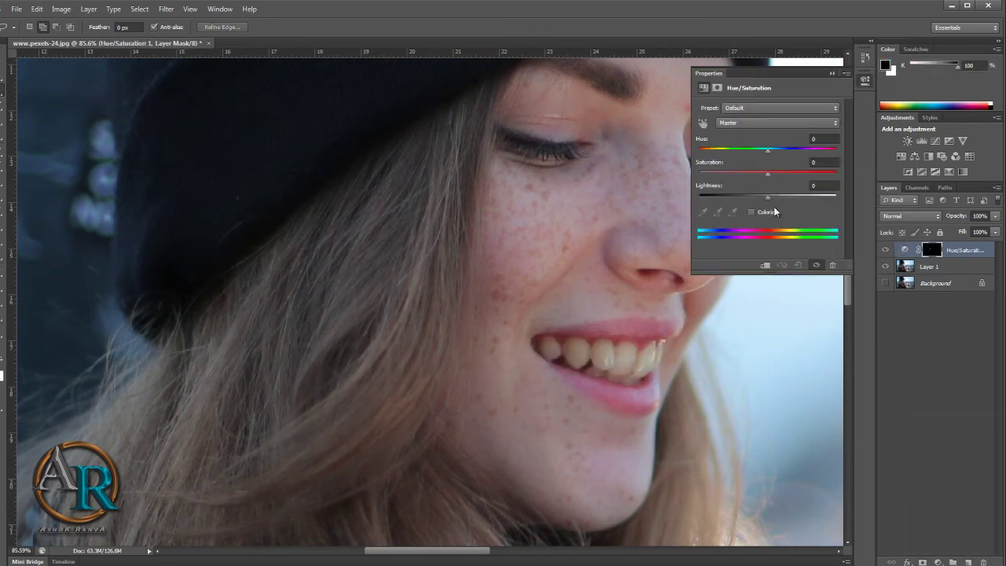
drag(774, 201, 775, 201)
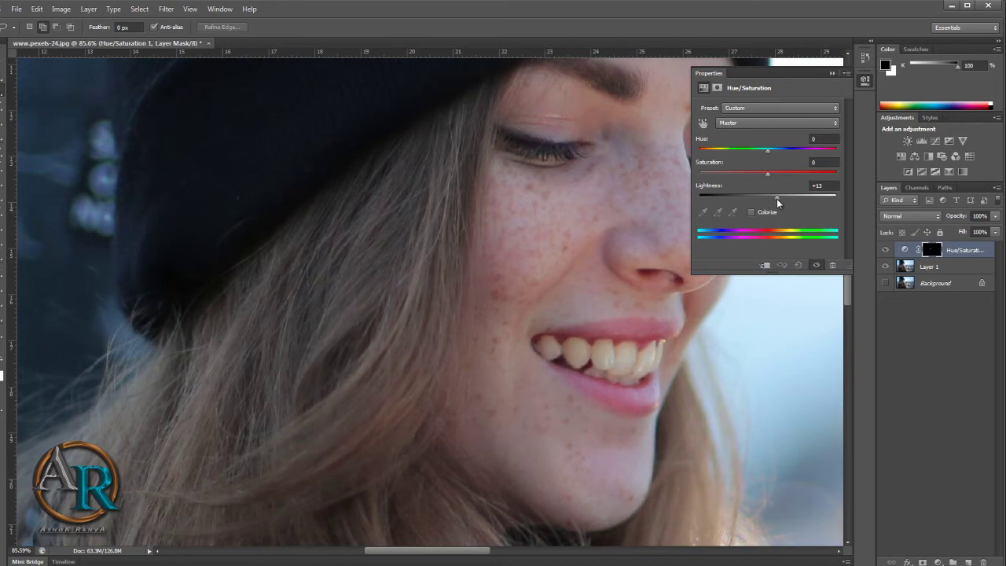
drag(777, 202, 781, 203)
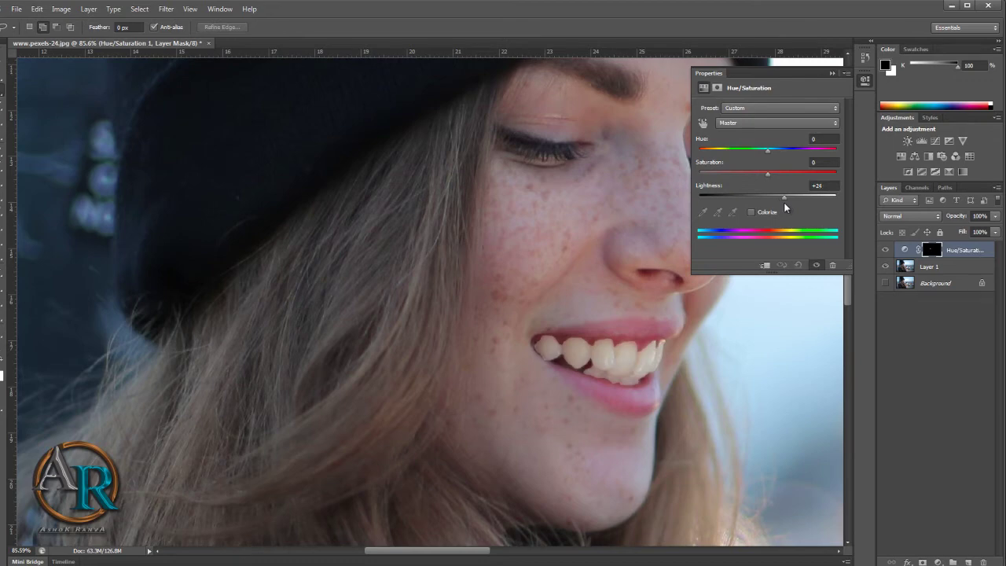
click(834, 73)
Target the Hue/Saturation layer mask and set the brush to 44% opacity and 47% flow
scroll(652, 345, down, 3)
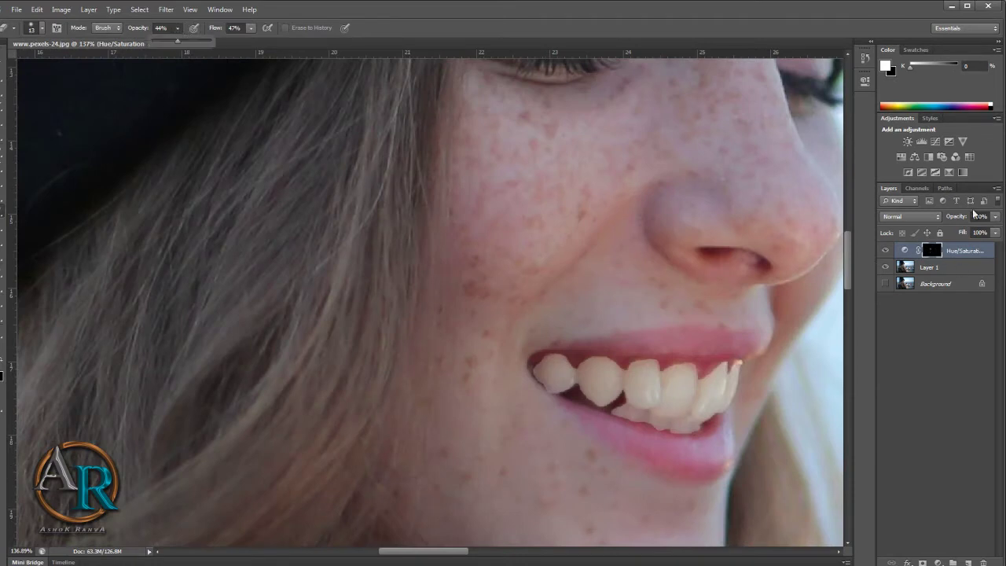
click(961, 249)
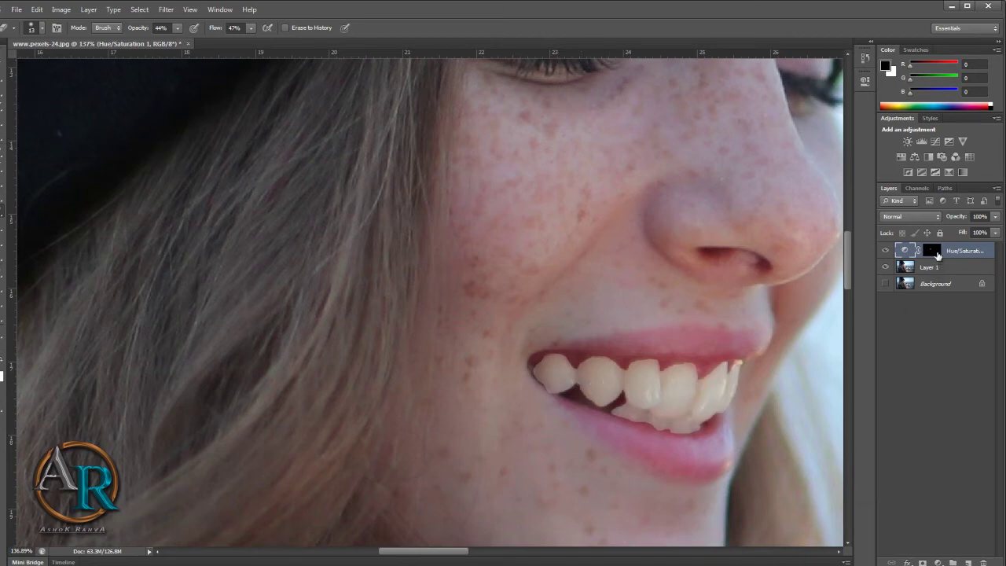
click(934, 251)
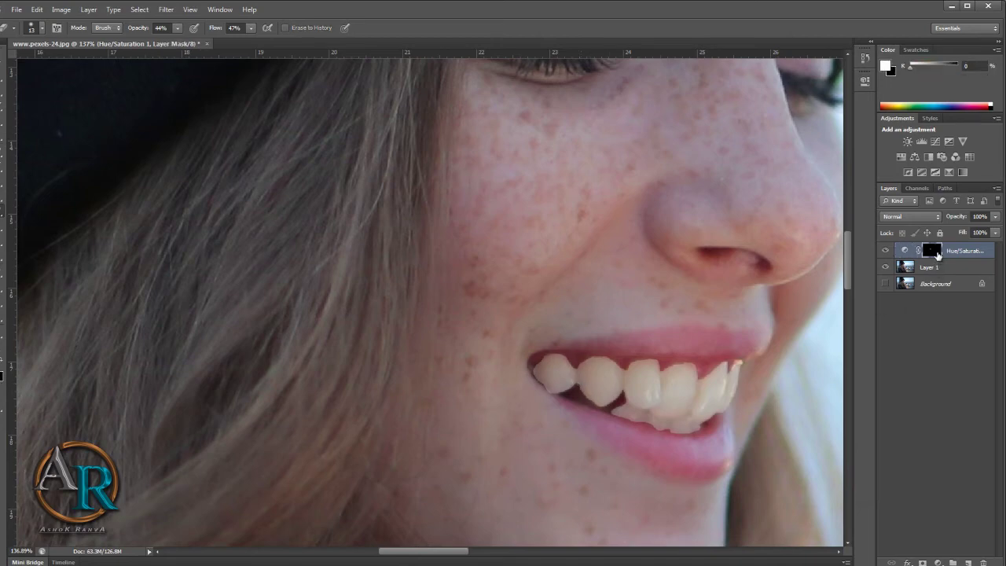
click(177, 31)
click(249, 30)
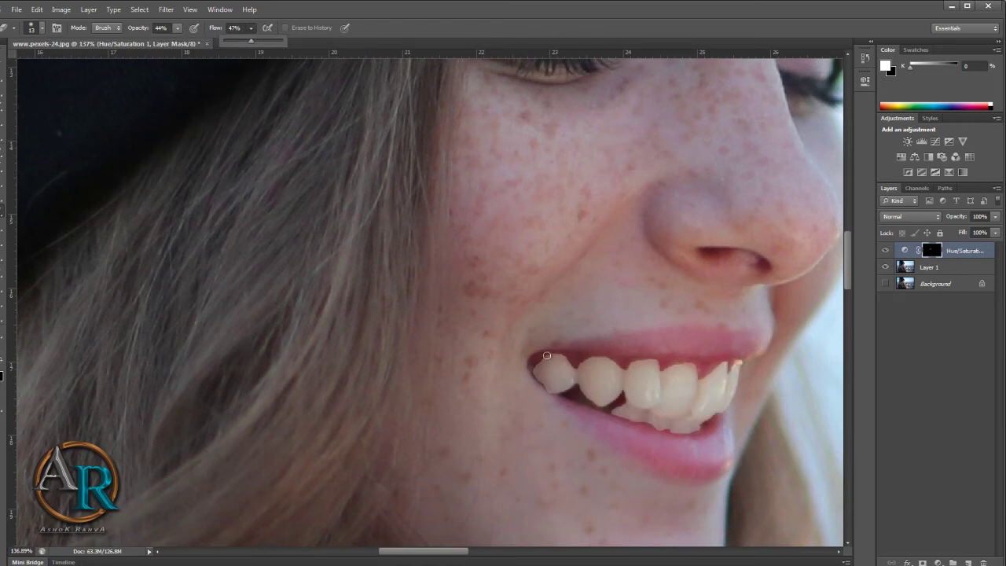
scroll(547, 355, up, 1)
scroll(547, 355, up, 1)
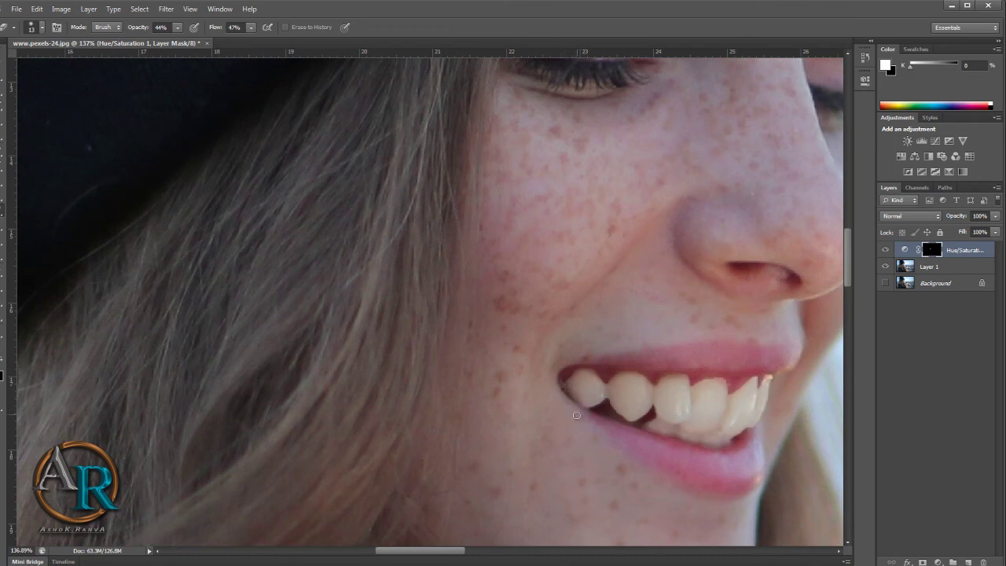
scroll(698, 402, down, 4)
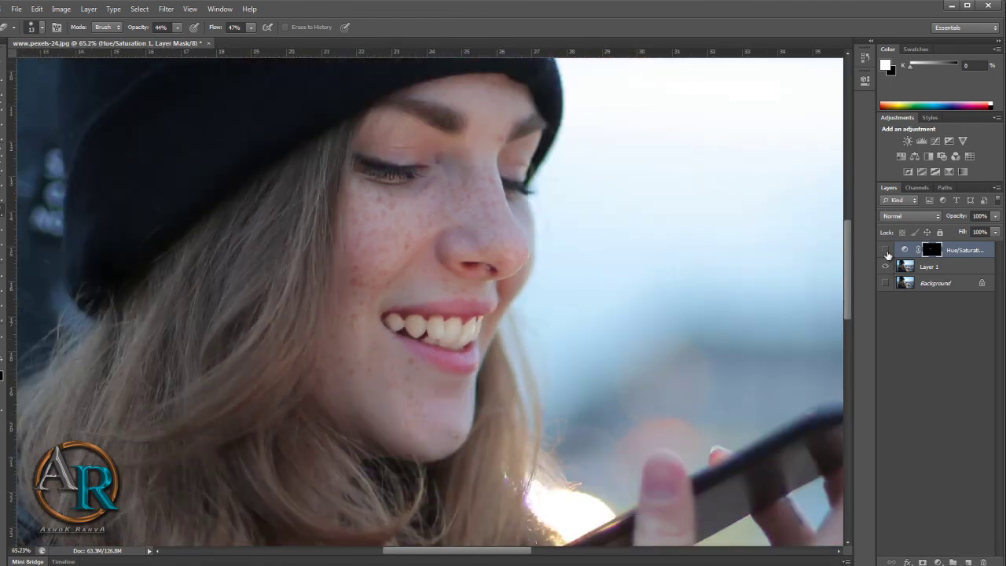
click(886, 251)
click(887, 251)
click(886, 251)
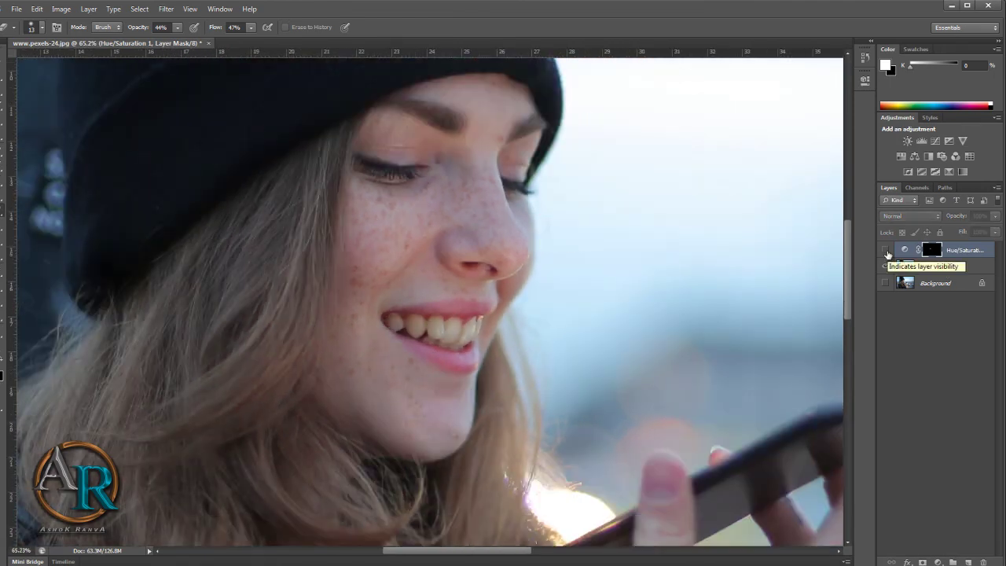
click(886, 251)
click(887, 251)
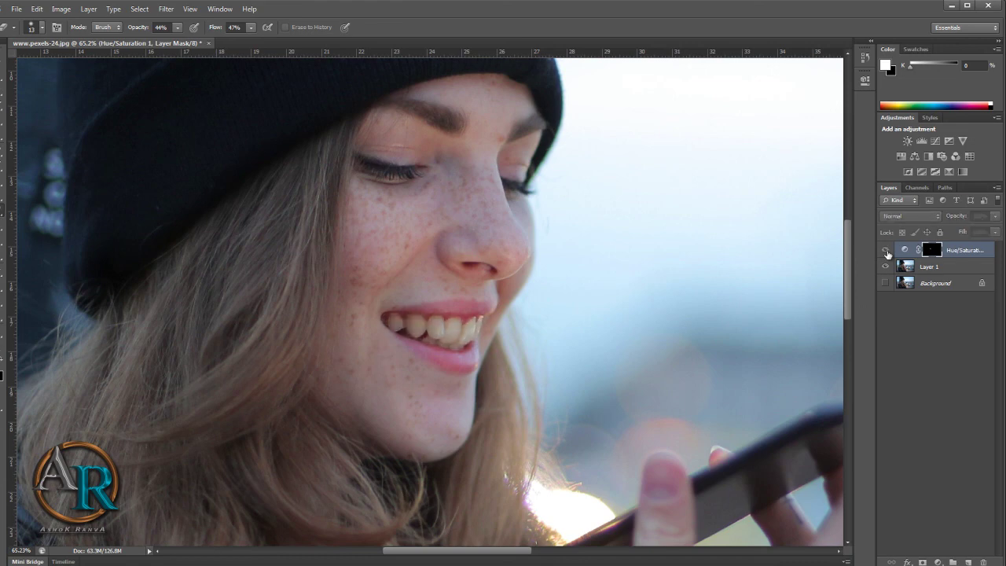
click(886, 251)
click(886, 250)
click(887, 251)
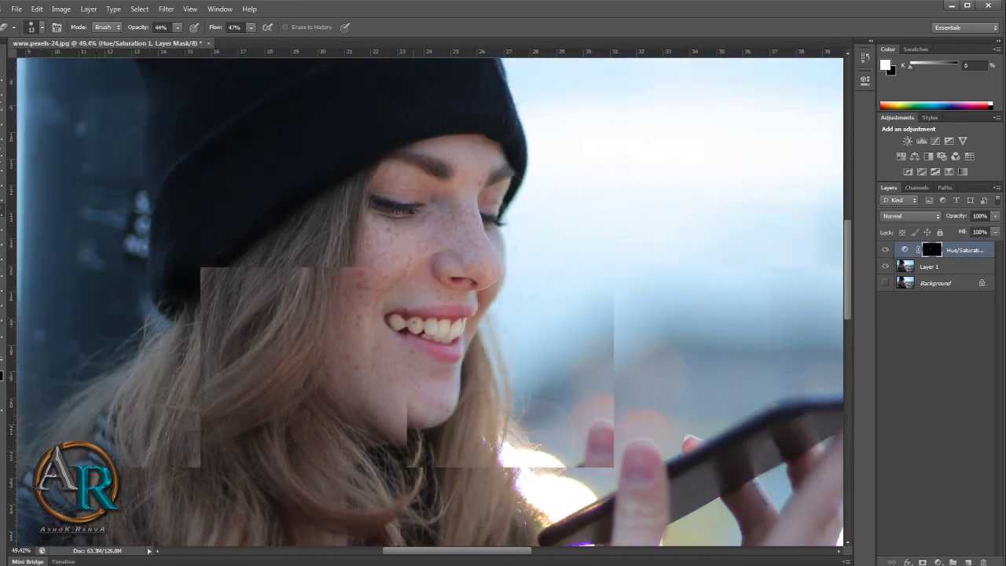
drag(323, 360, 440, 276)
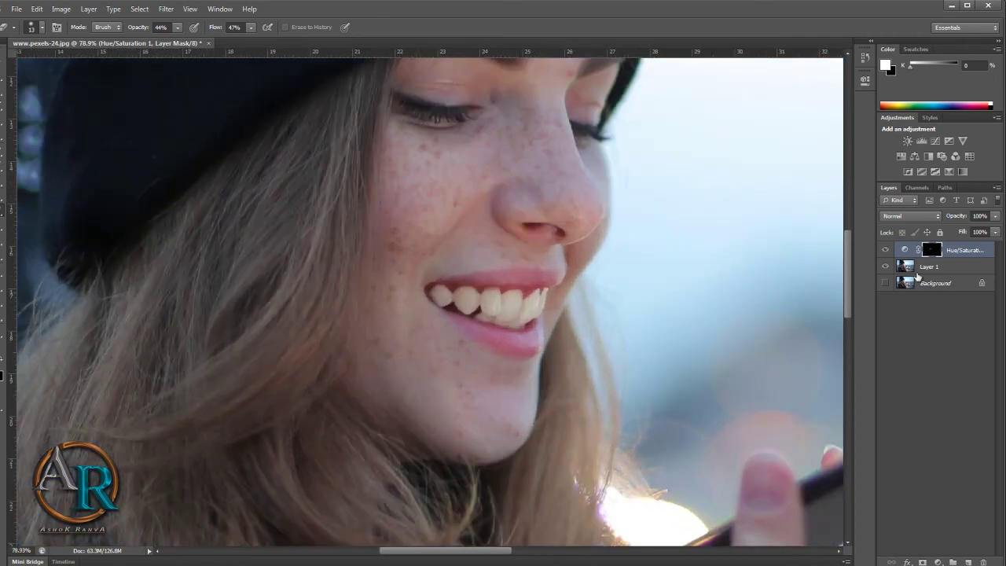
click(885, 251)
click(885, 251)
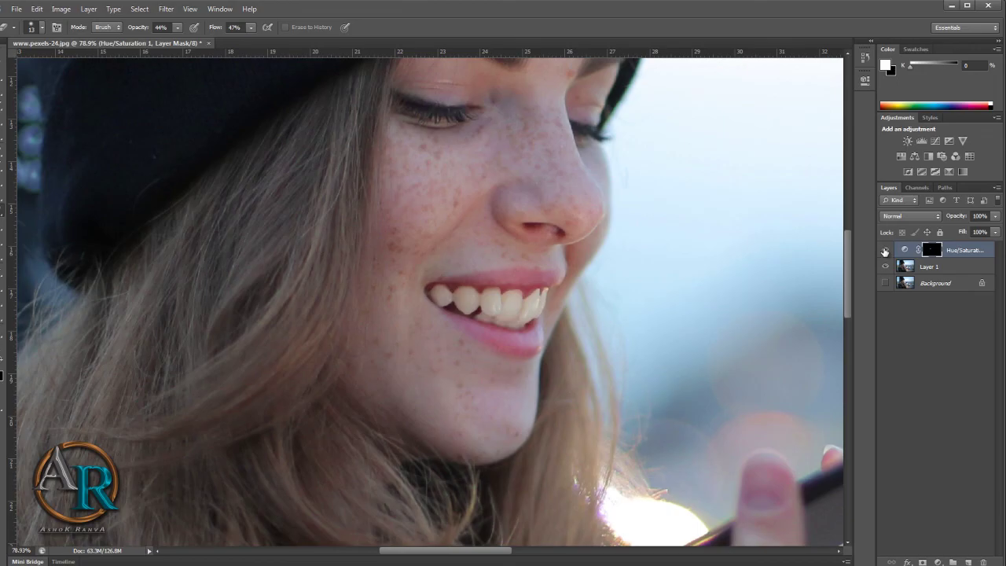